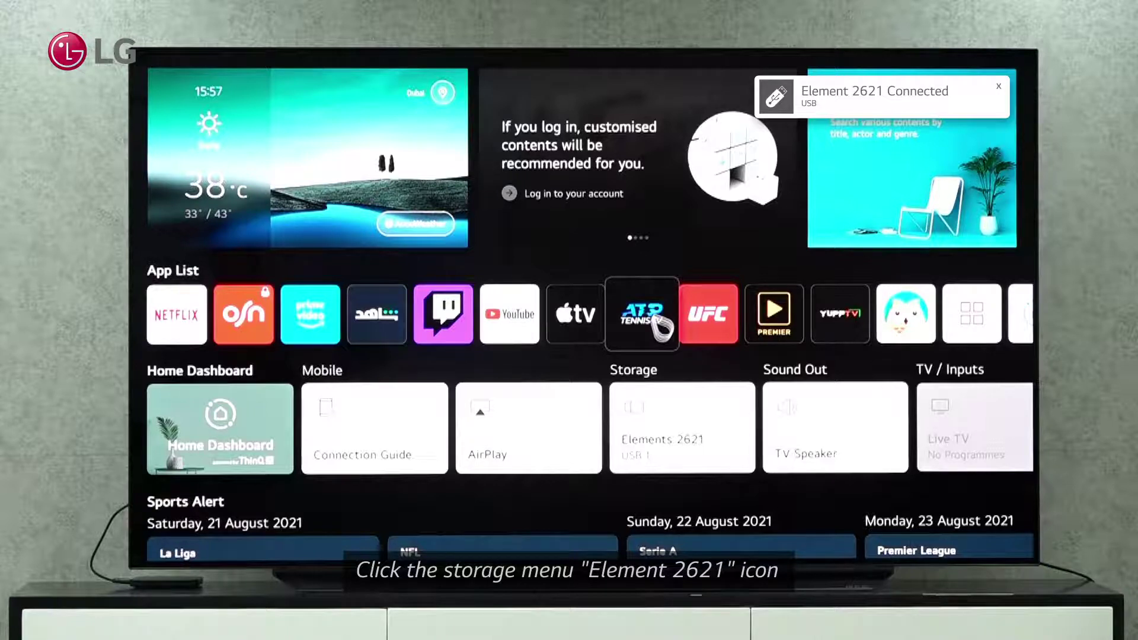
Open the Elements 2621 drive's media files, enter All contents, and show the content-type filters
click(703, 415)
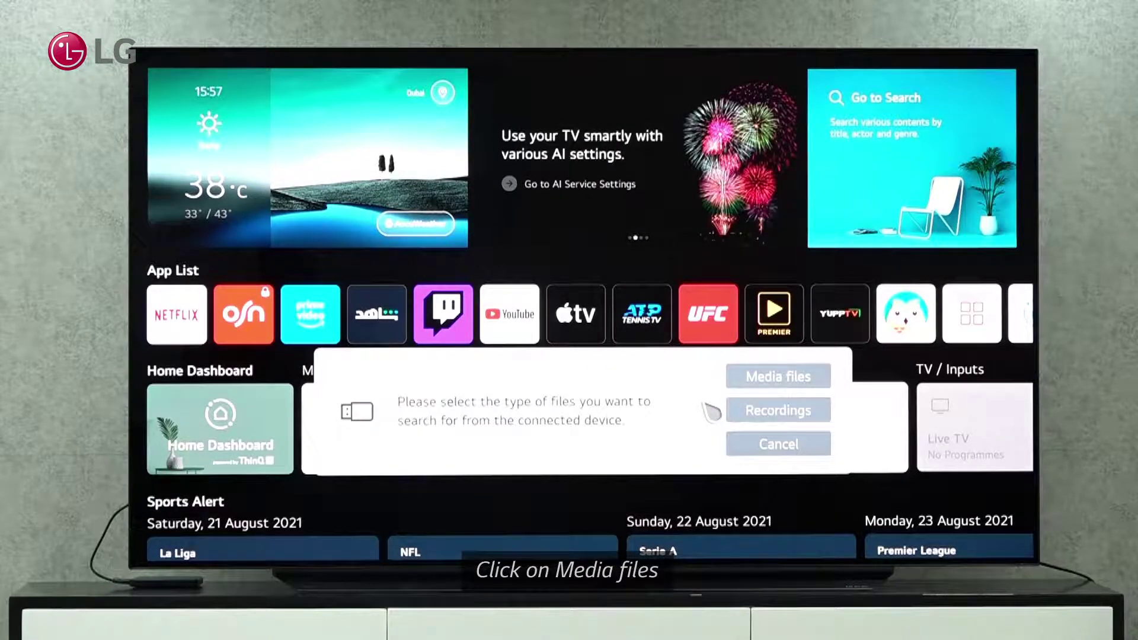
click(755, 391)
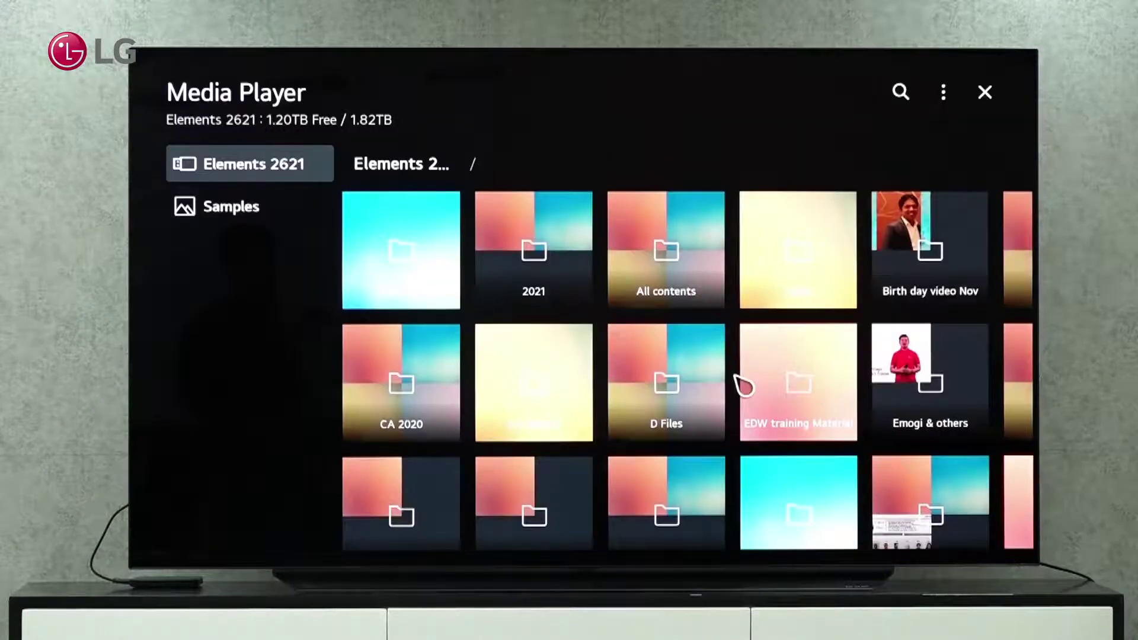
key(Right)
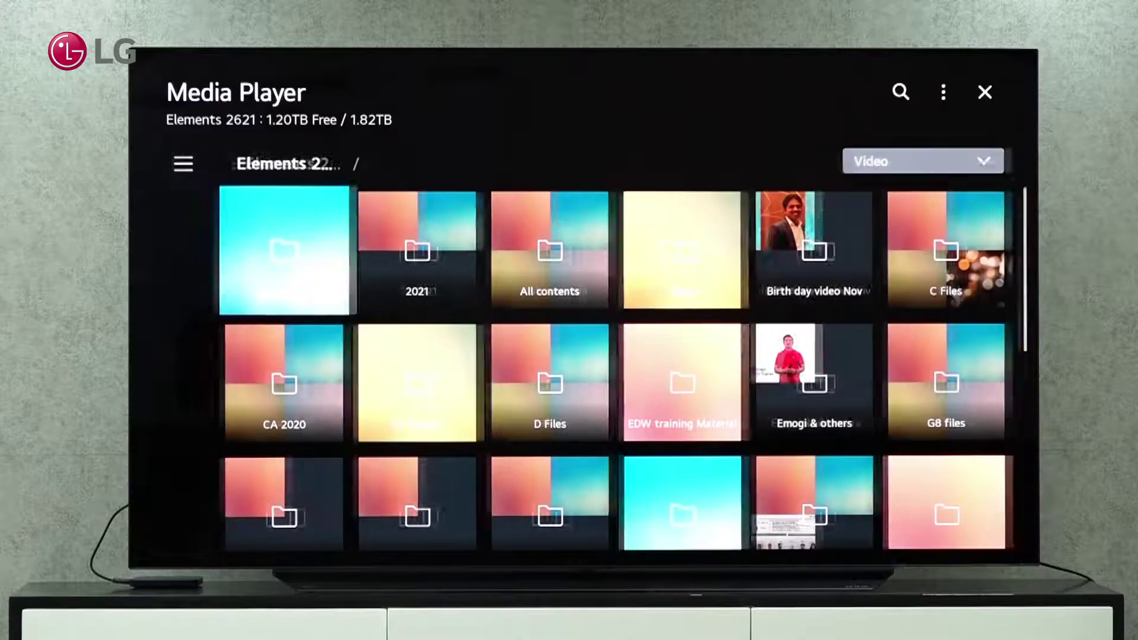
key(Return)
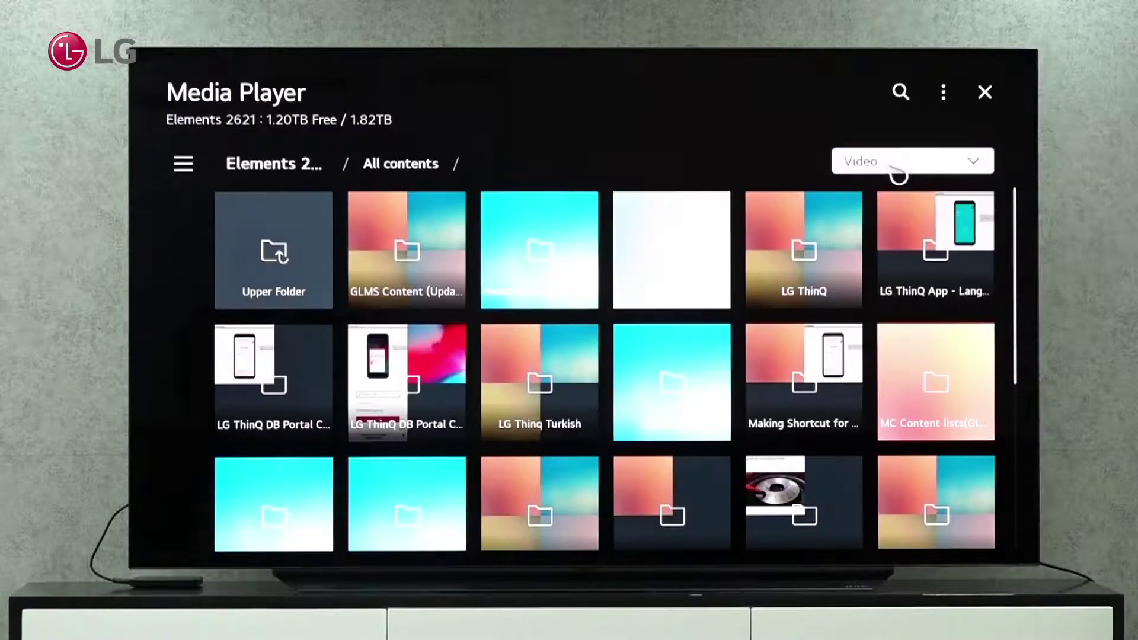
click(898, 170)
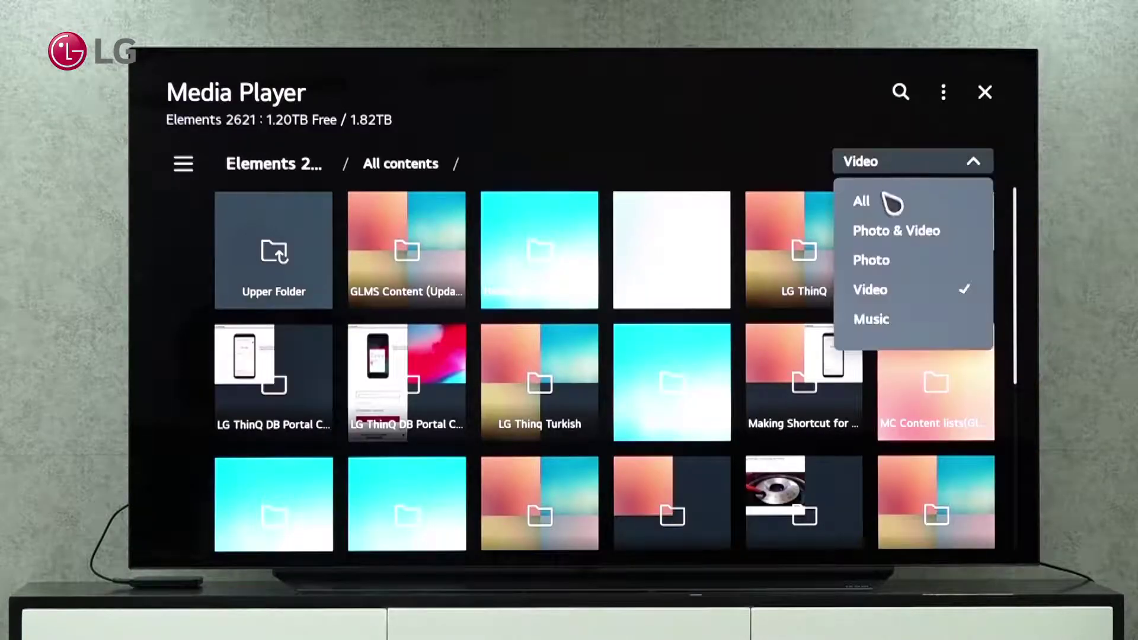
Filter the folder to Photo and open the Media Player User Guide from Options
click(903, 275)
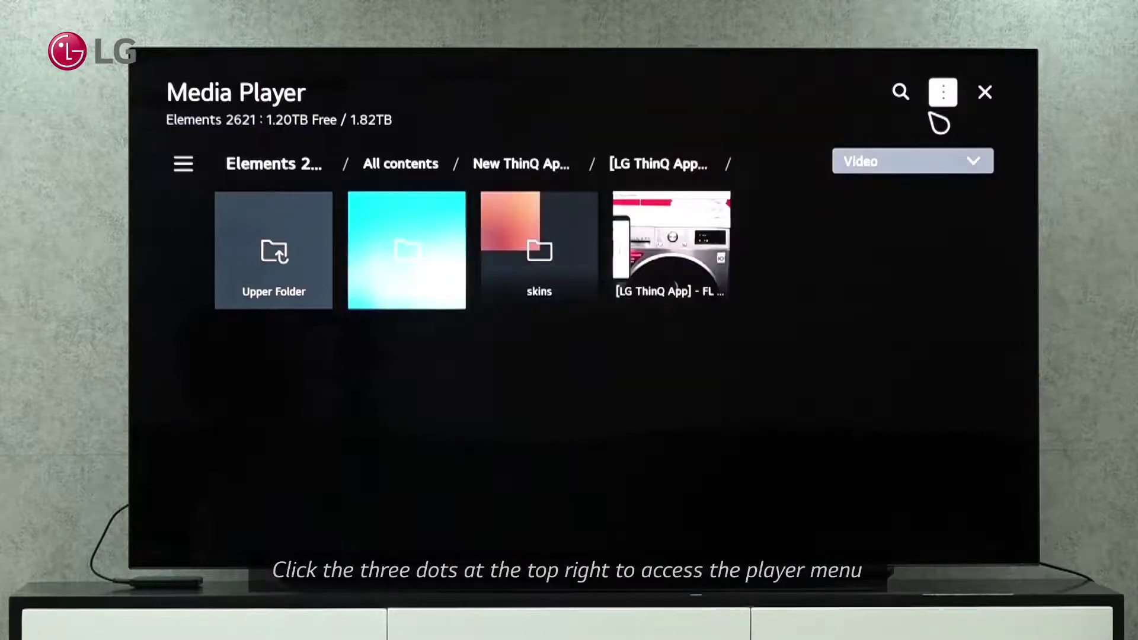
click(943, 92)
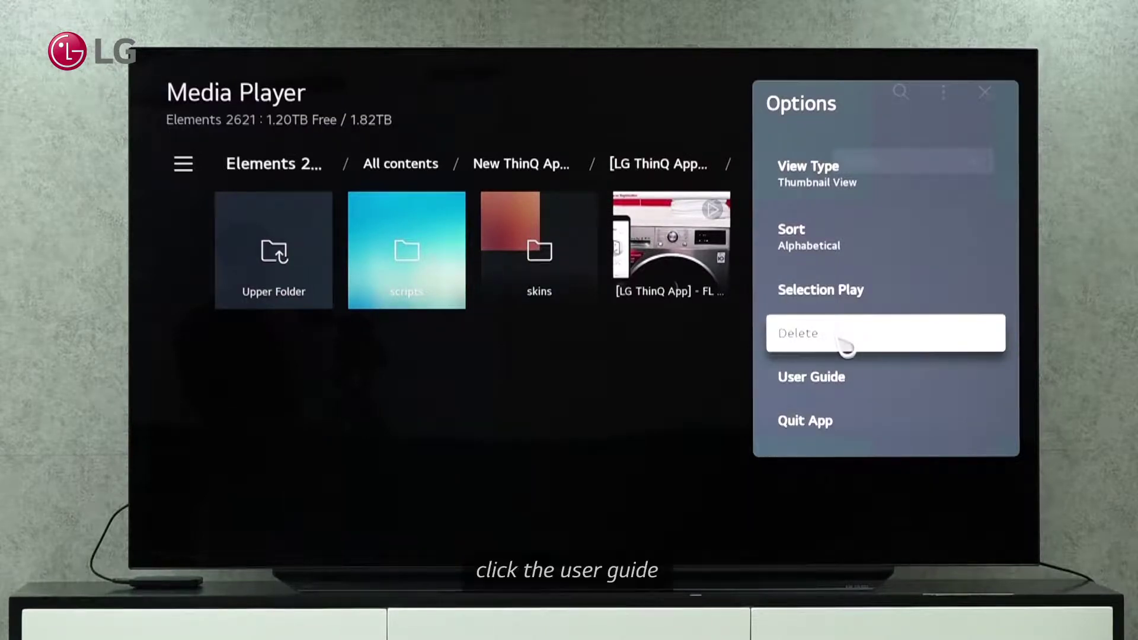
click(857, 381)
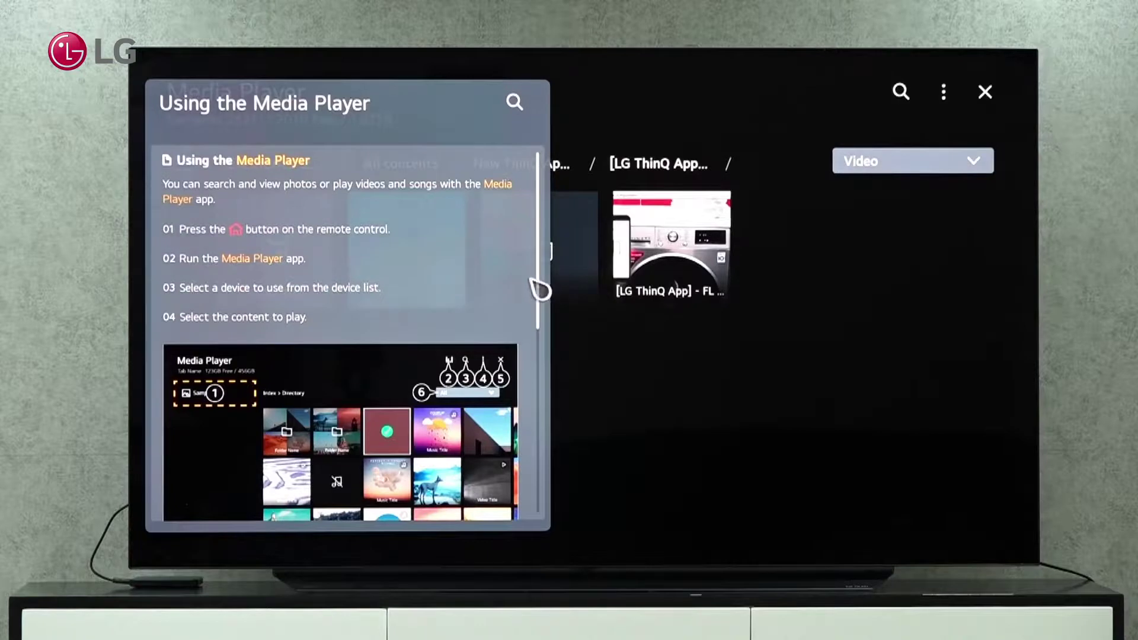
scroll(331, 182, down, 2)
scroll(351, 204, down, 5)
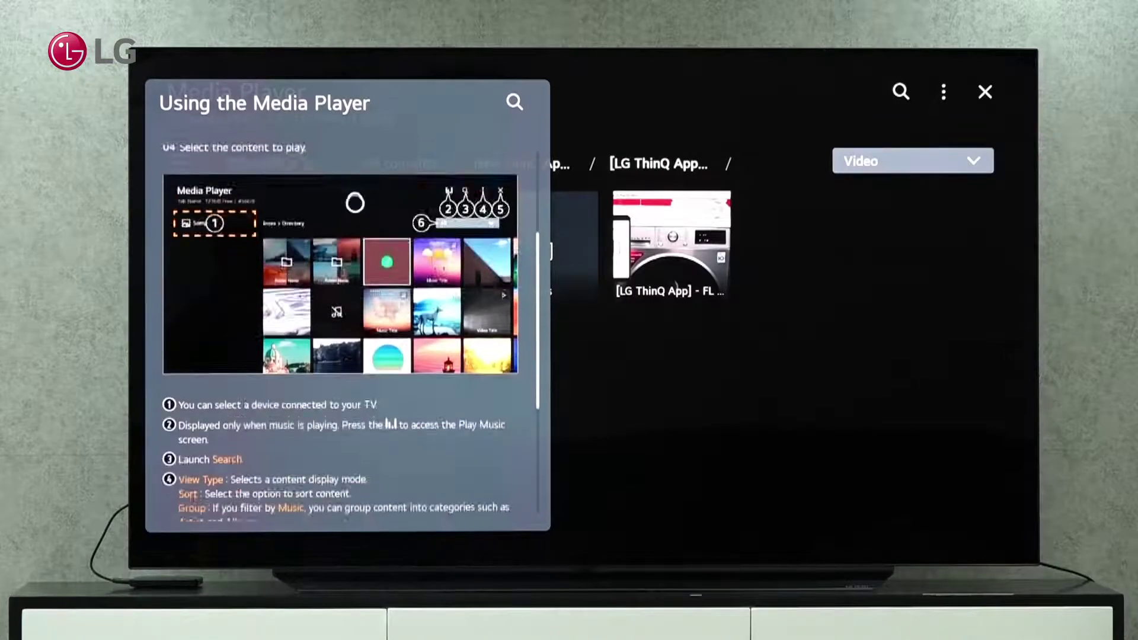
scroll(351, 204, down, 5)
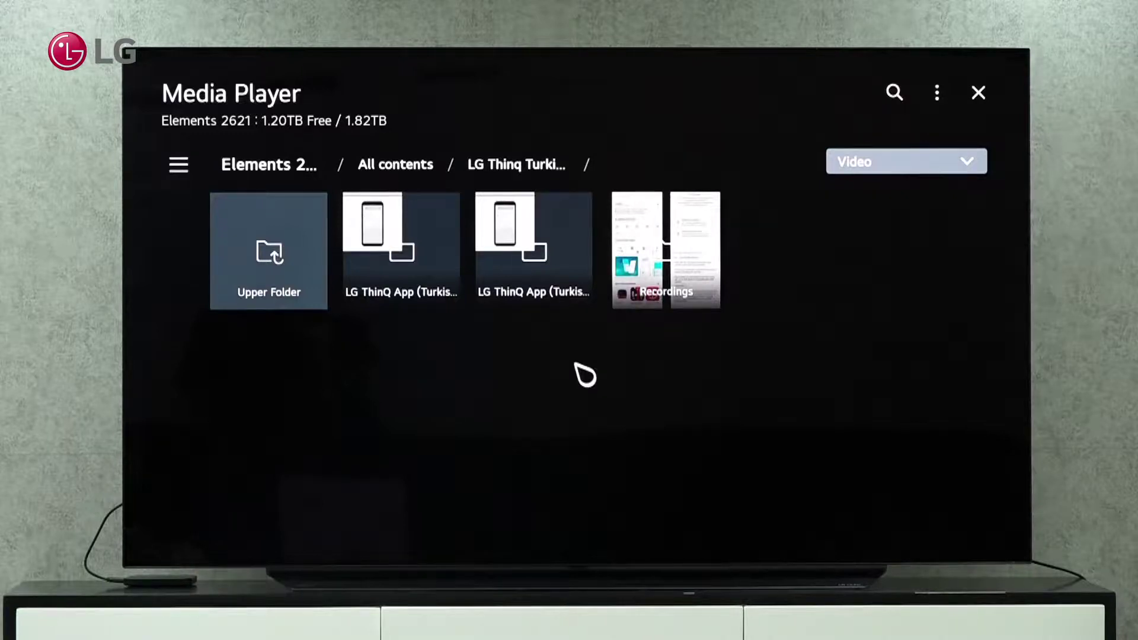
Play a video from the Recordings folder, then try an unsupported video file
click(650, 276)
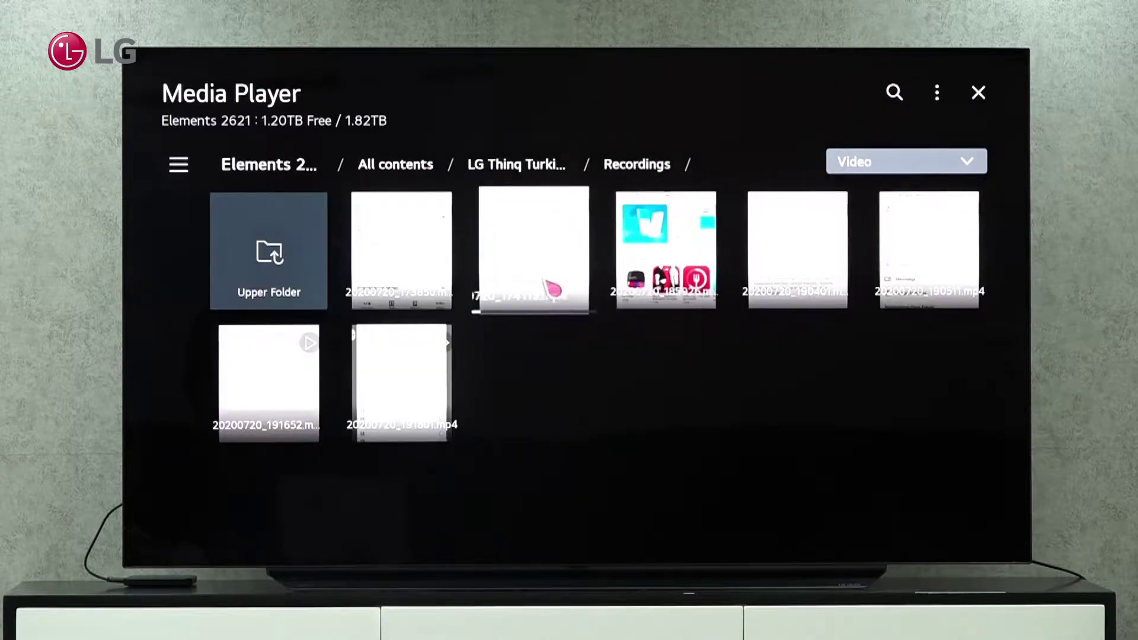
click(553, 288)
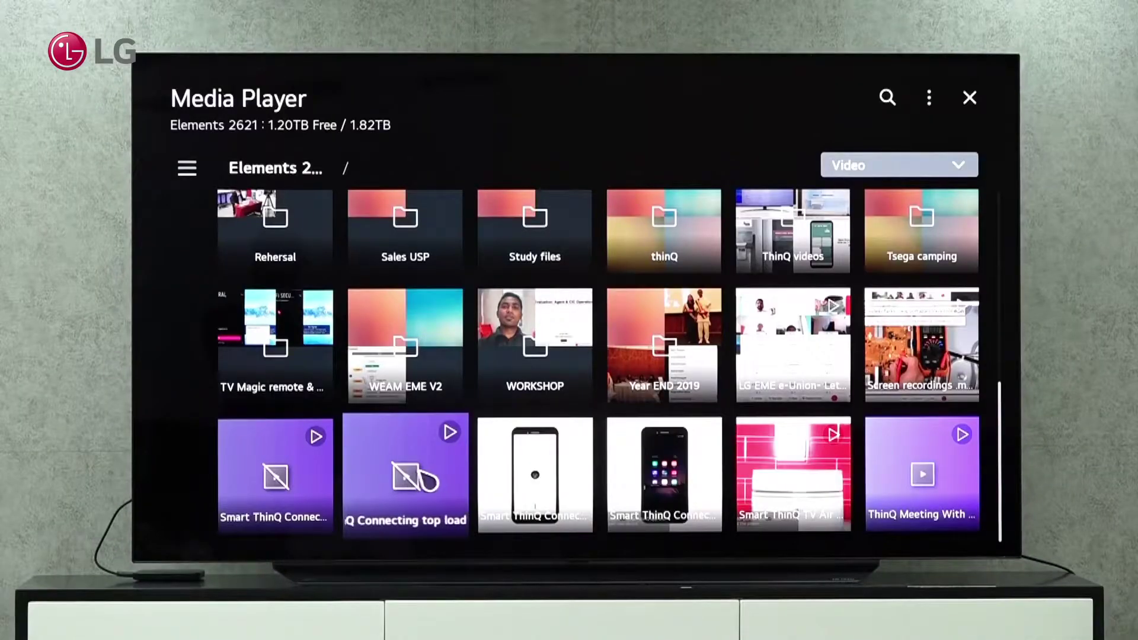
click(429, 480)
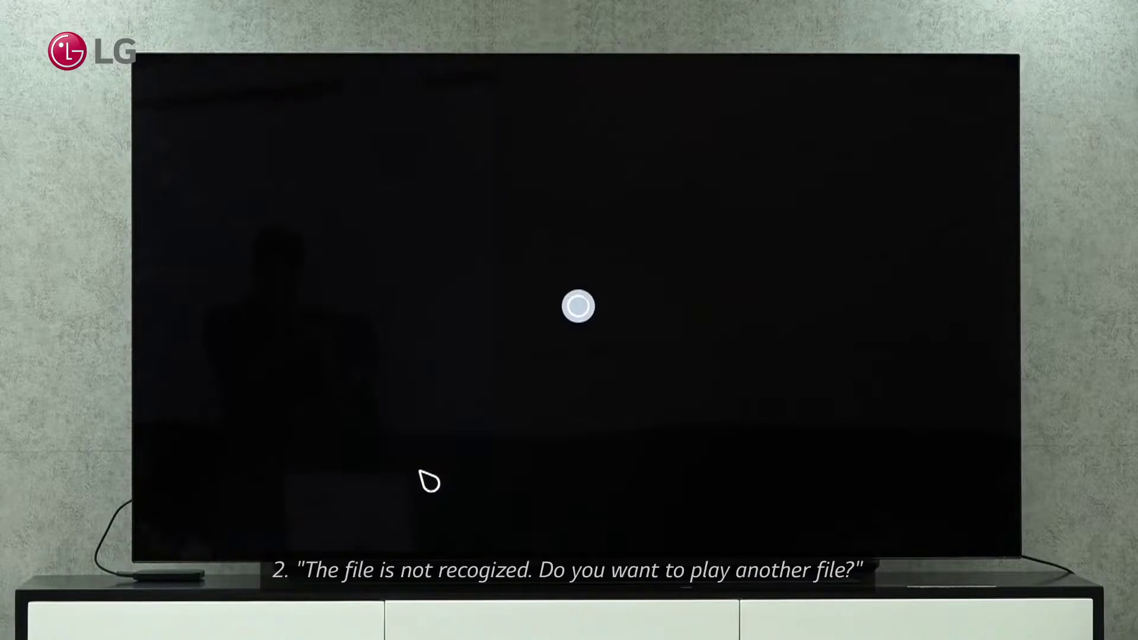